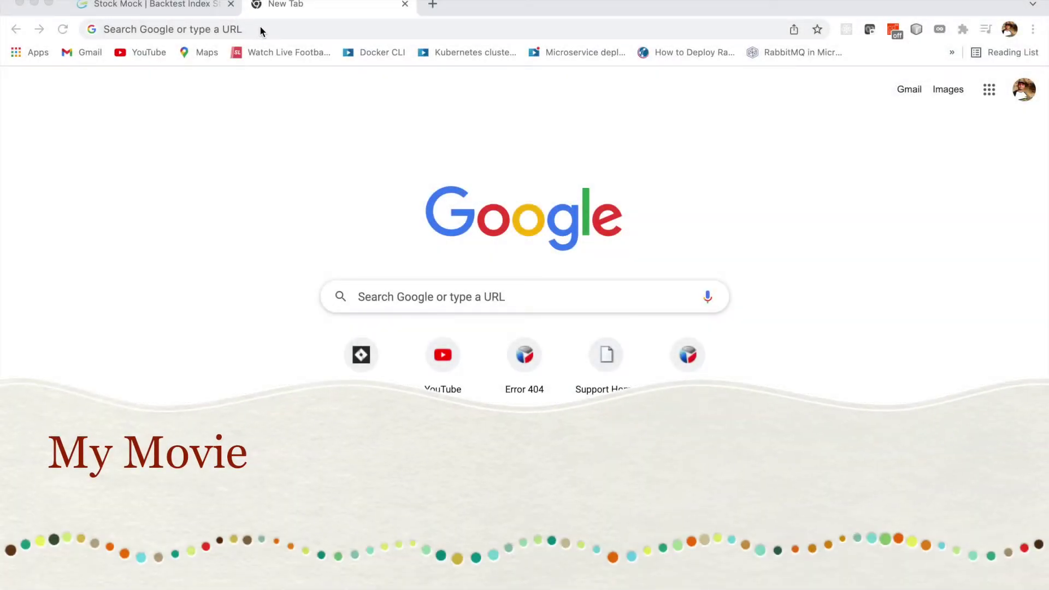
Step: Put the cursor in the empty address bar of Chrome's New Tab page
{"action": "left_click", "coordinate": [254, 31]}
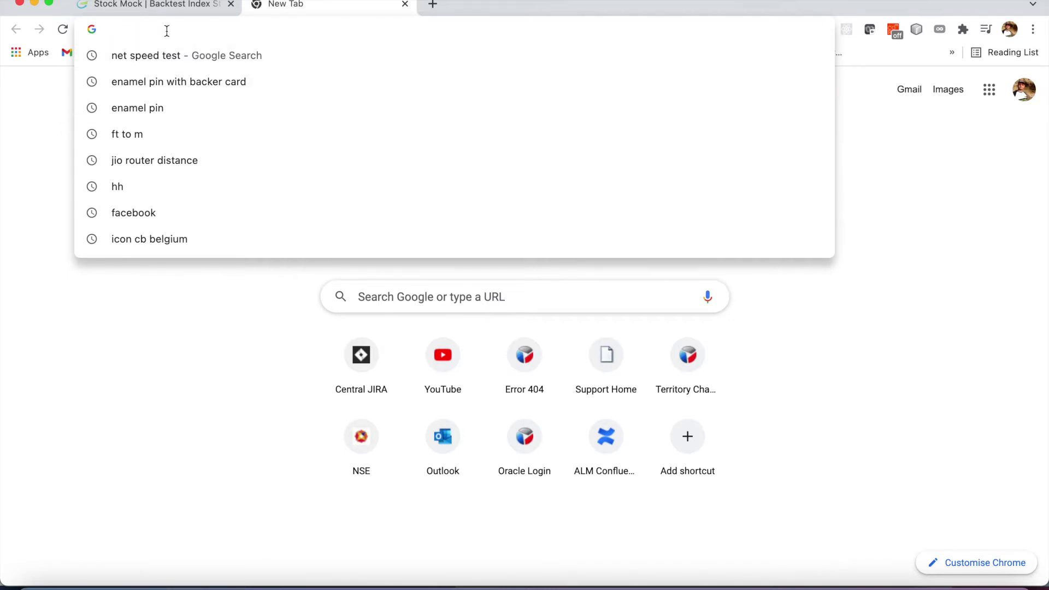
{"action": "type", "text": "stockmock.in/#!/simulator"}
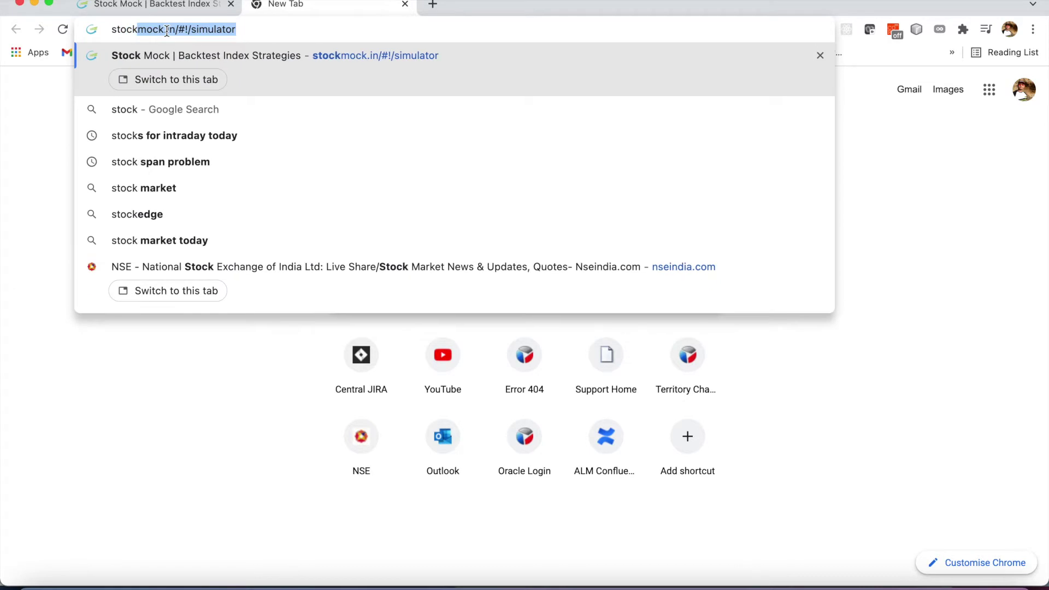
Step: Load the Stock Mock simulator at stockmock.in/#!/simulator from the autocomplete suggestion
{"action": "key", "text": "Return"}
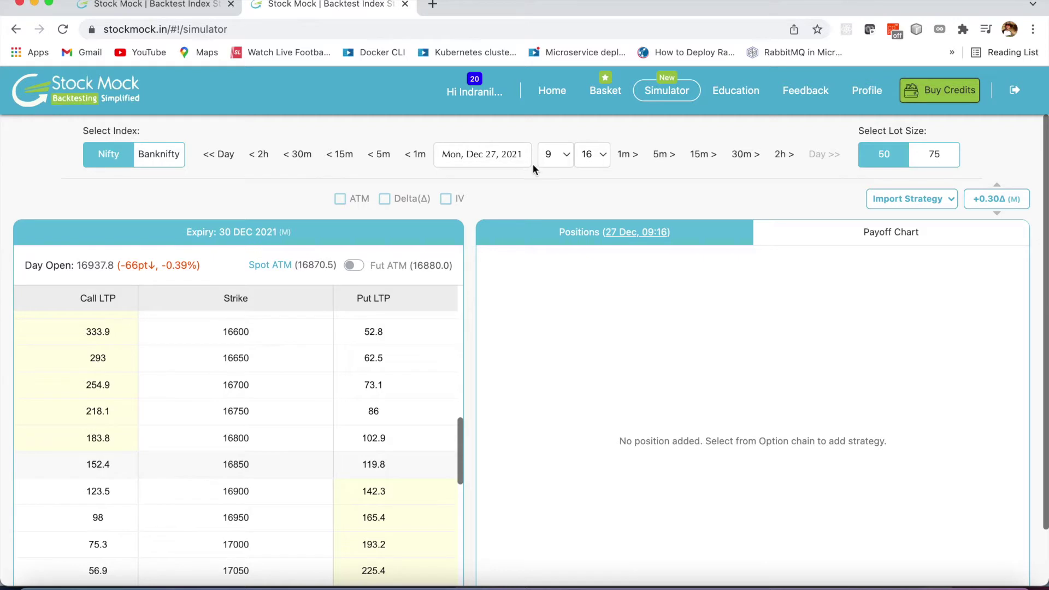
{"action": "left_click", "coordinate": [515, 163]}
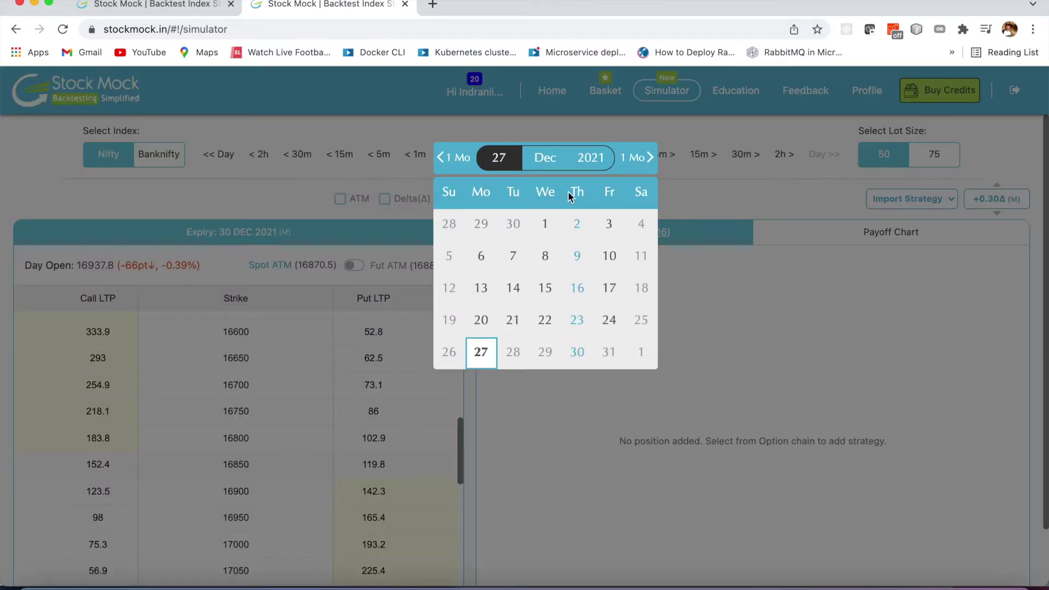
Step: Set the simulator trading date to Friday, July 9, 2021 through the calendar
{"action": "left_click", "coordinate": [546, 157]}
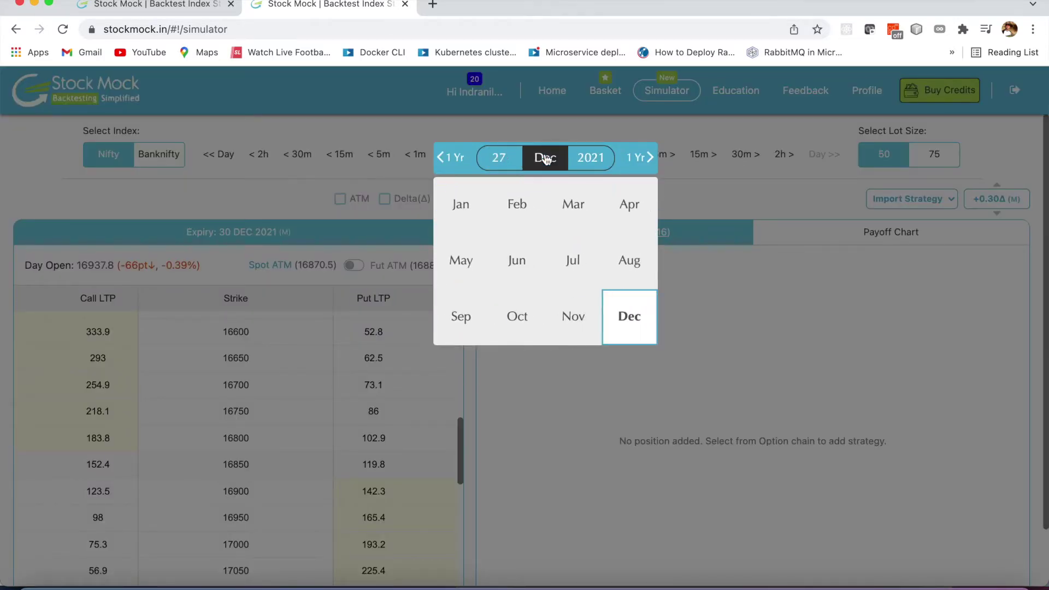
{"action": "left_click", "coordinate": [575, 263]}
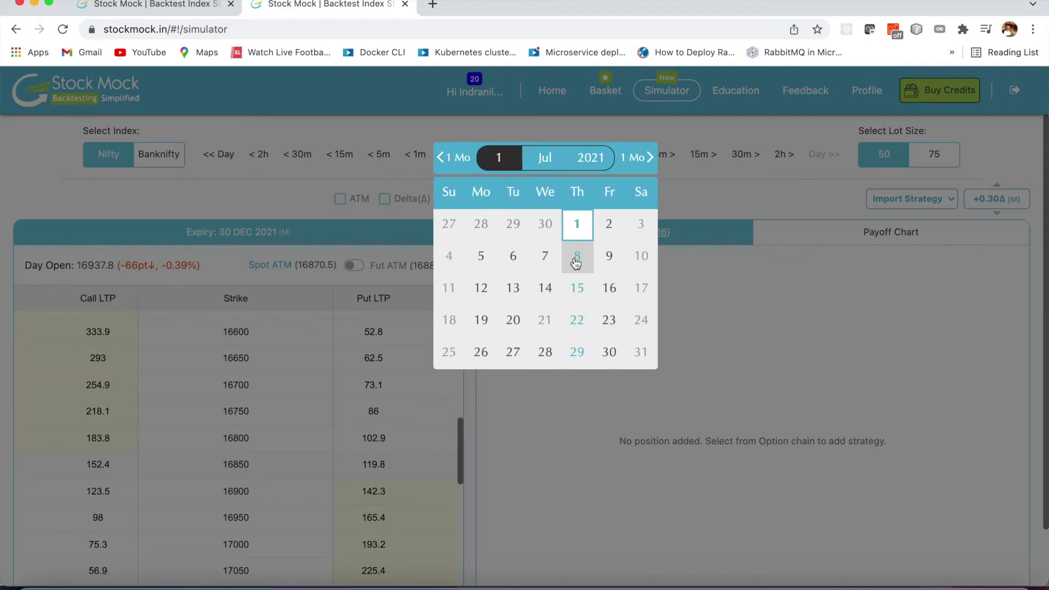
{"action": "left_click", "coordinate": [608, 256]}
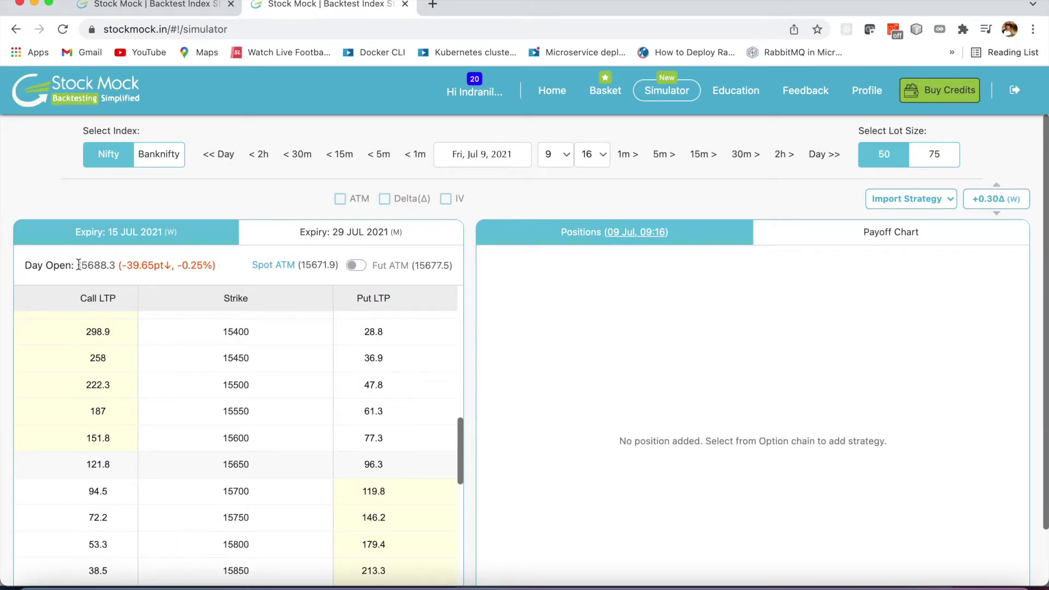
{"action": "left_click_drag", "start_coordinate": [77, 265], "coordinate": [108, 265]}
{"action": "left_click", "coordinate": [561, 156]}
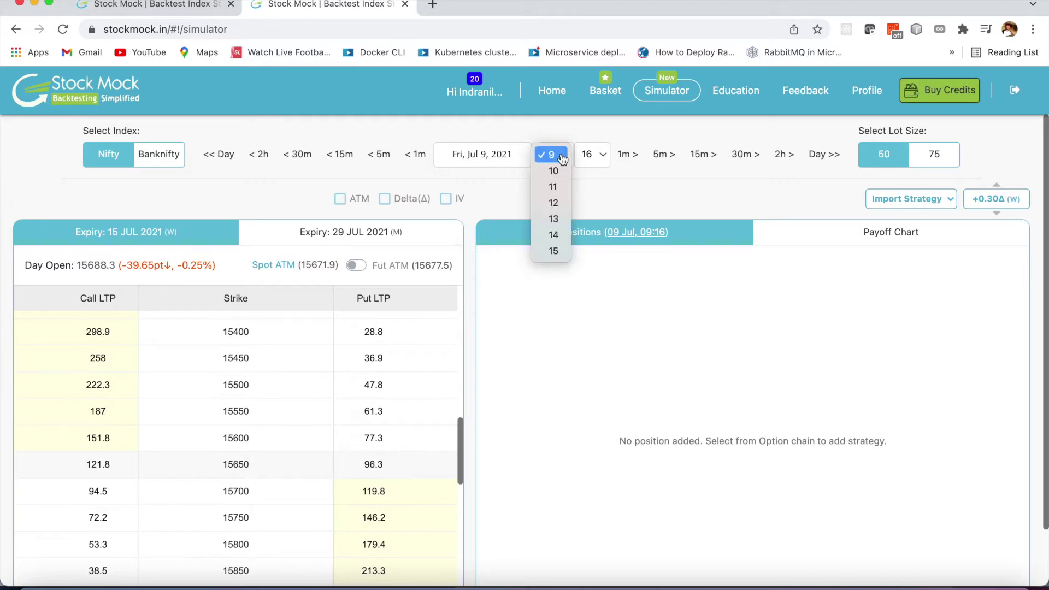
{"action": "left_click", "coordinate": [554, 191]}
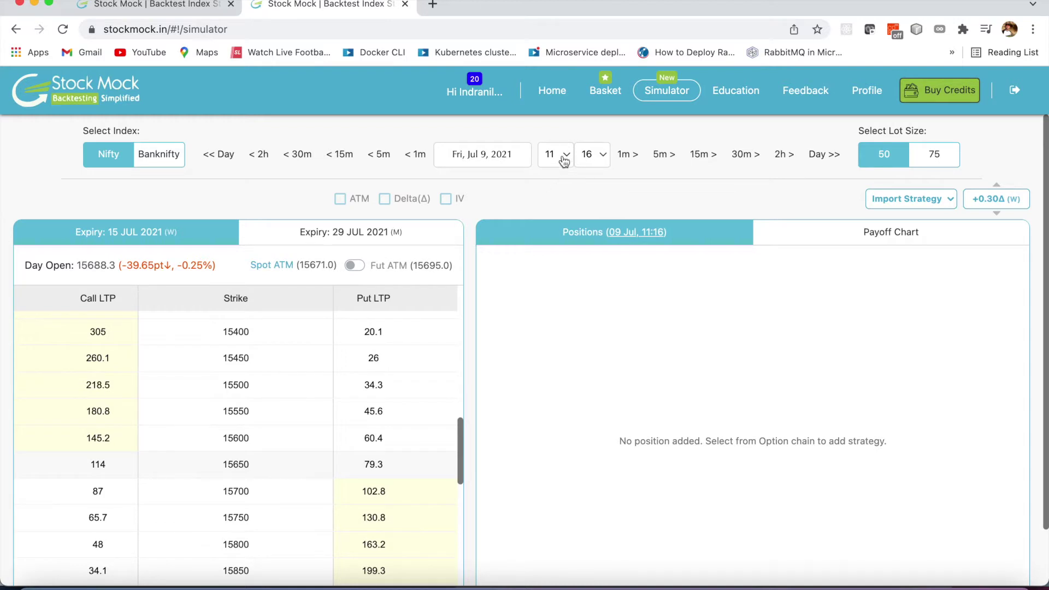
{"action": "left_click", "coordinate": [564, 160]}
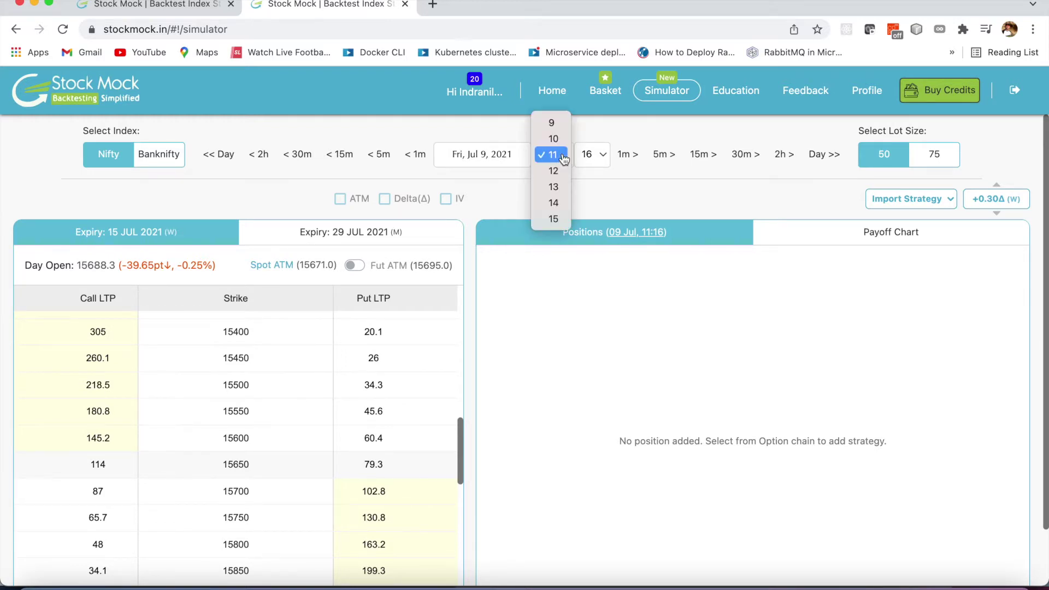
{"action": "key", "text": "Escape"}
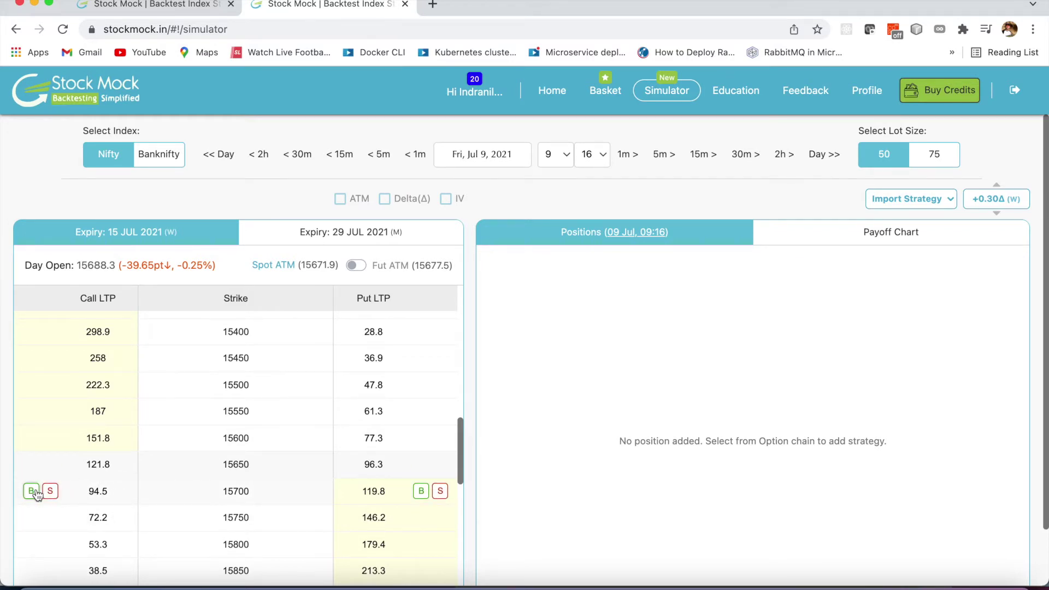
Step: Buy the 15700 CE at 94.5 and sell the 15800 PE at 179.4
{"action": "mouse_move", "coordinate": [235, 491]}
{"action": "left_click", "coordinate": [32, 492]}
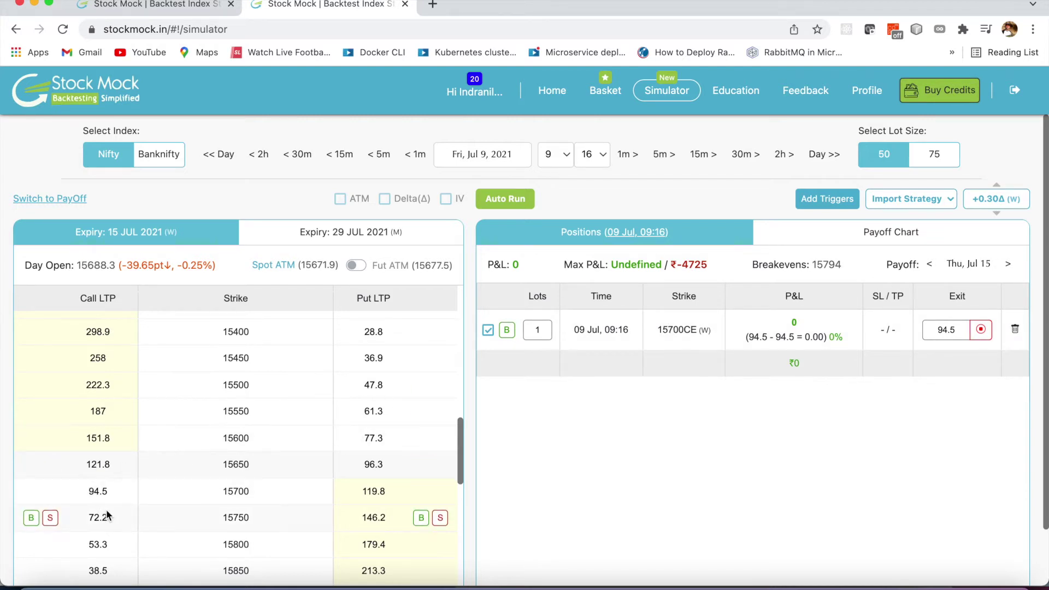
{"action": "scroll", "coordinate": [365, 526], "scroll_direction": "down", "scroll_amount": 1}
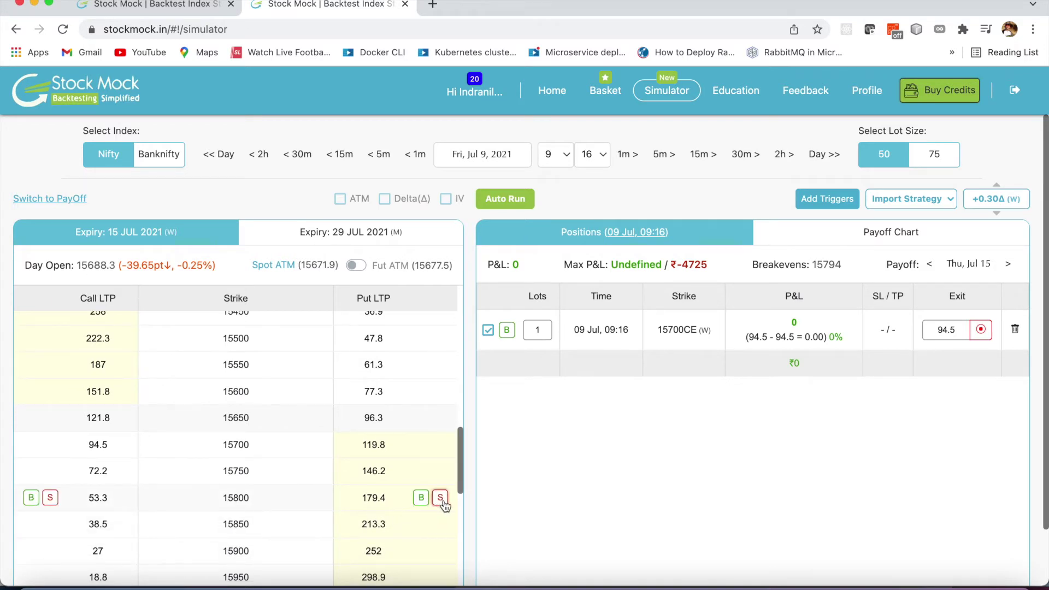
{"action": "left_click", "coordinate": [440, 498]}
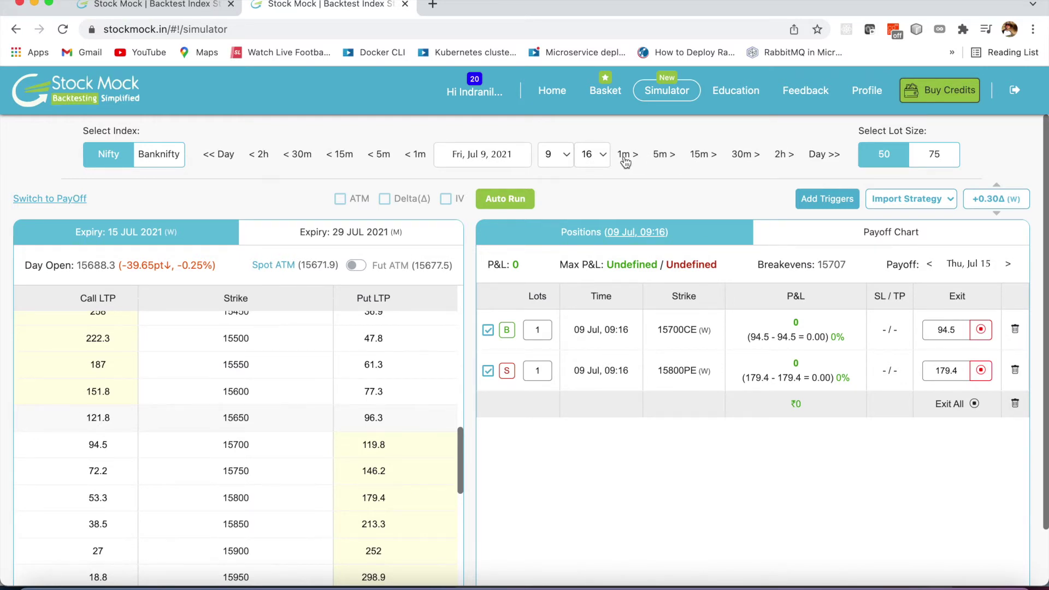
Step: Advance the clock from 9:16 to 10:51 with four 5-minute and five 15-minute steps
{"action": "left_click", "coordinate": [665, 156]}
{"action": "left_click", "coordinate": [663, 155]}
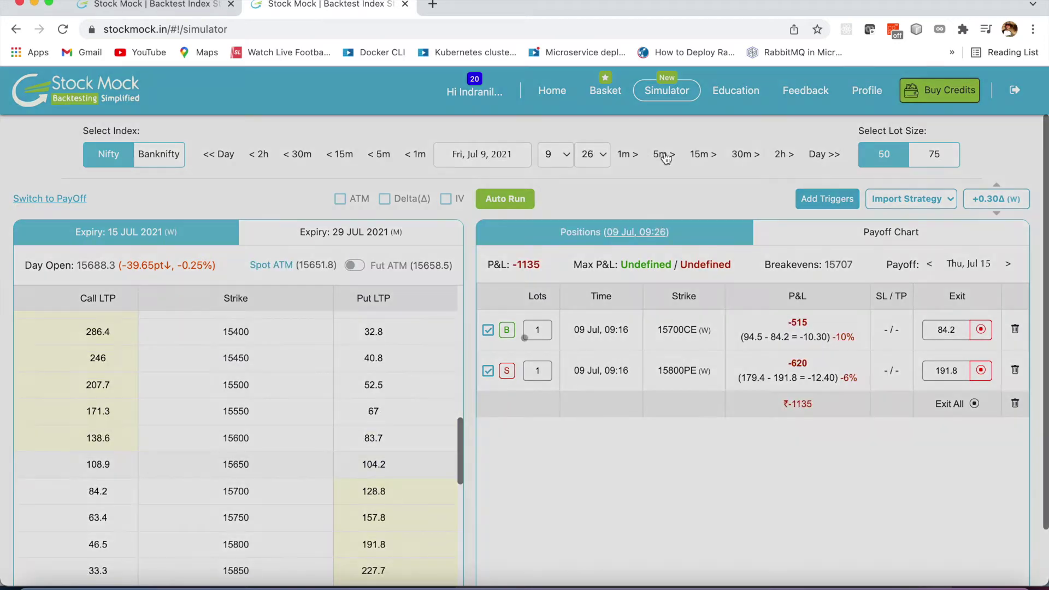
{"action": "left_click", "coordinate": [664, 156]}
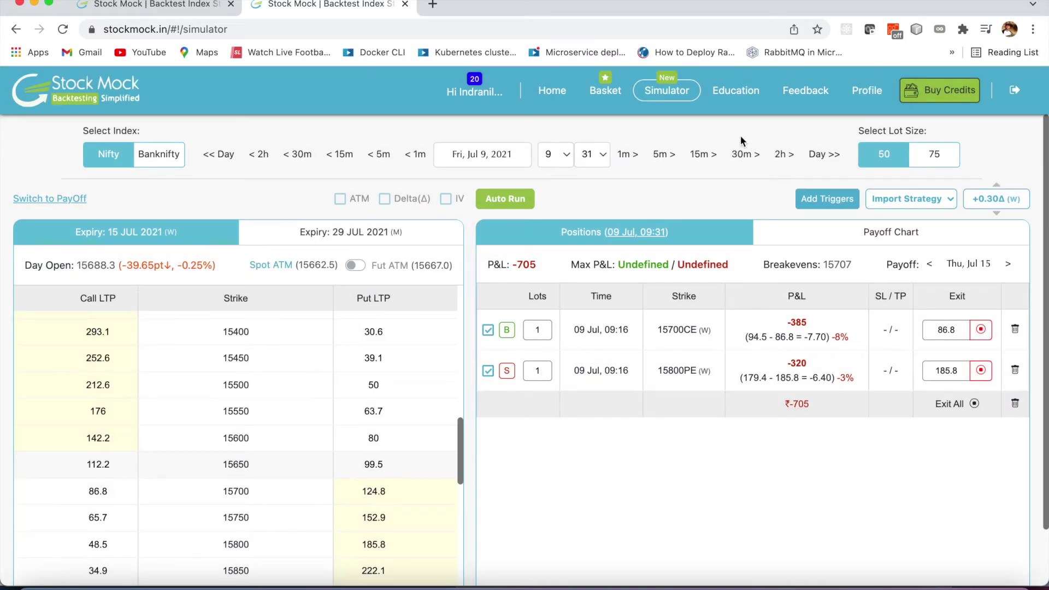
{"action": "left_click", "coordinate": [662, 156]}
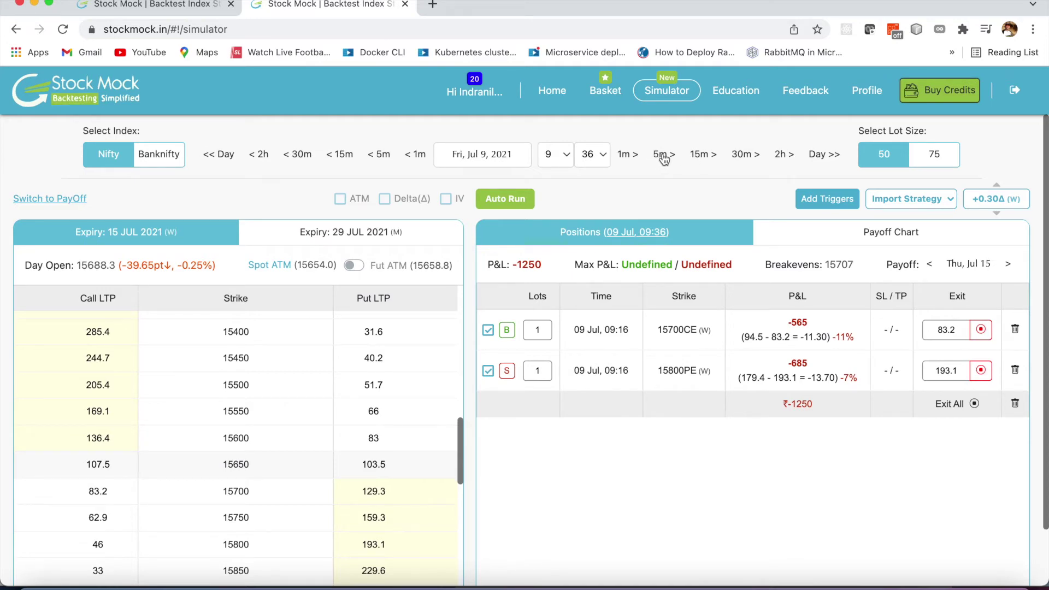
{"action": "left_click", "coordinate": [700, 155]}
{"action": "left_click", "coordinate": [703, 156]}
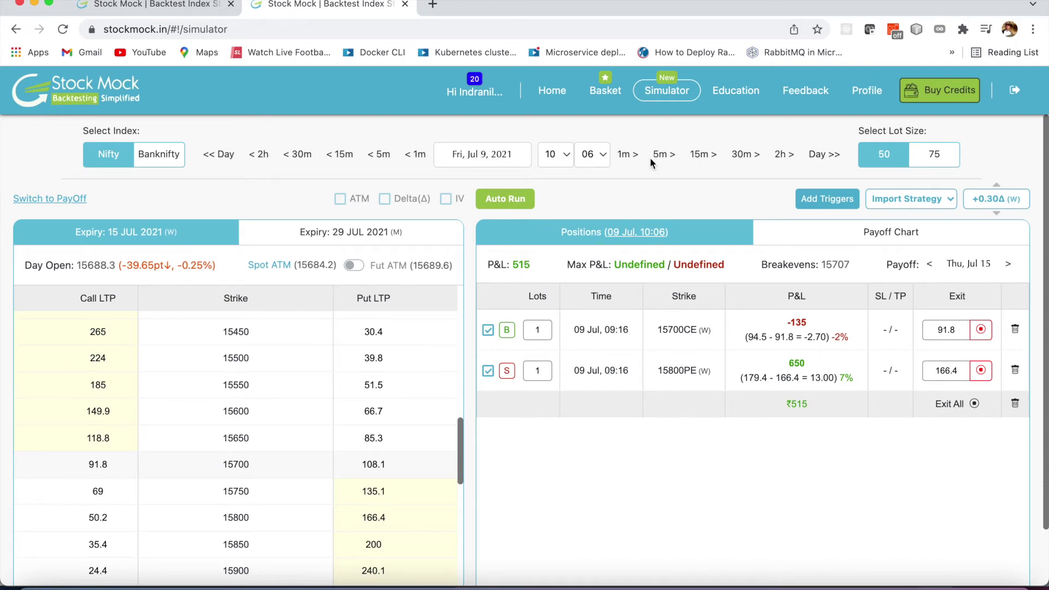
{"action": "left_click", "coordinate": [698, 157]}
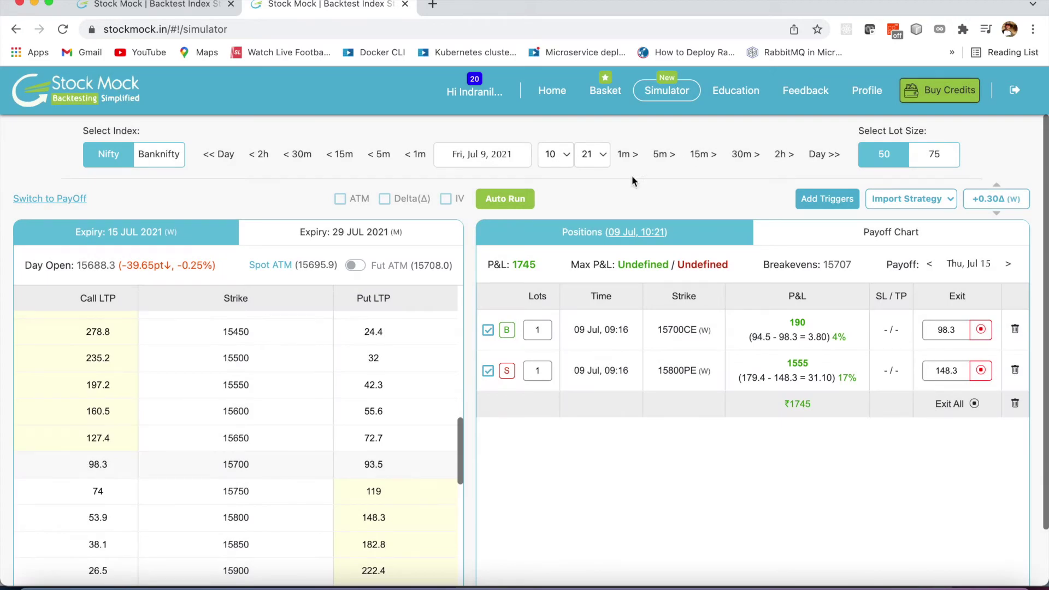
{"action": "left_click", "coordinate": [704, 158]}
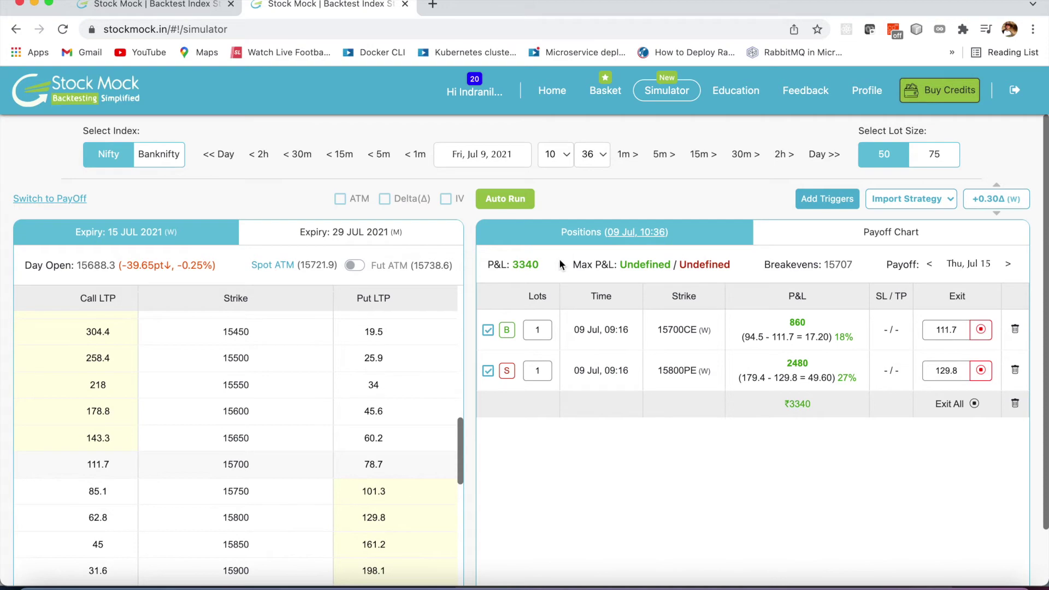
{"action": "left_click", "coordinate": [698, 157]}
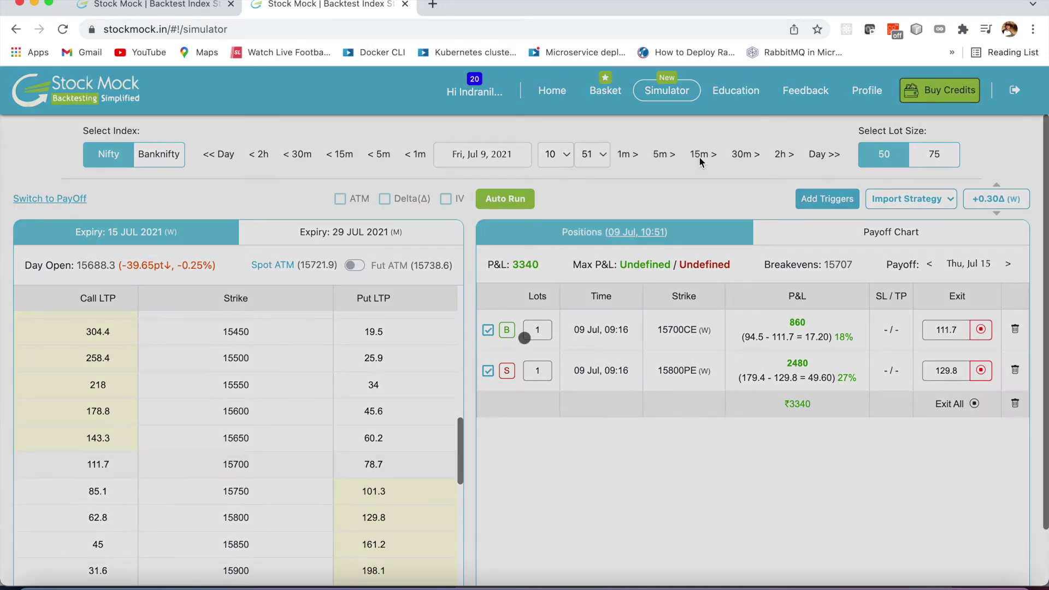